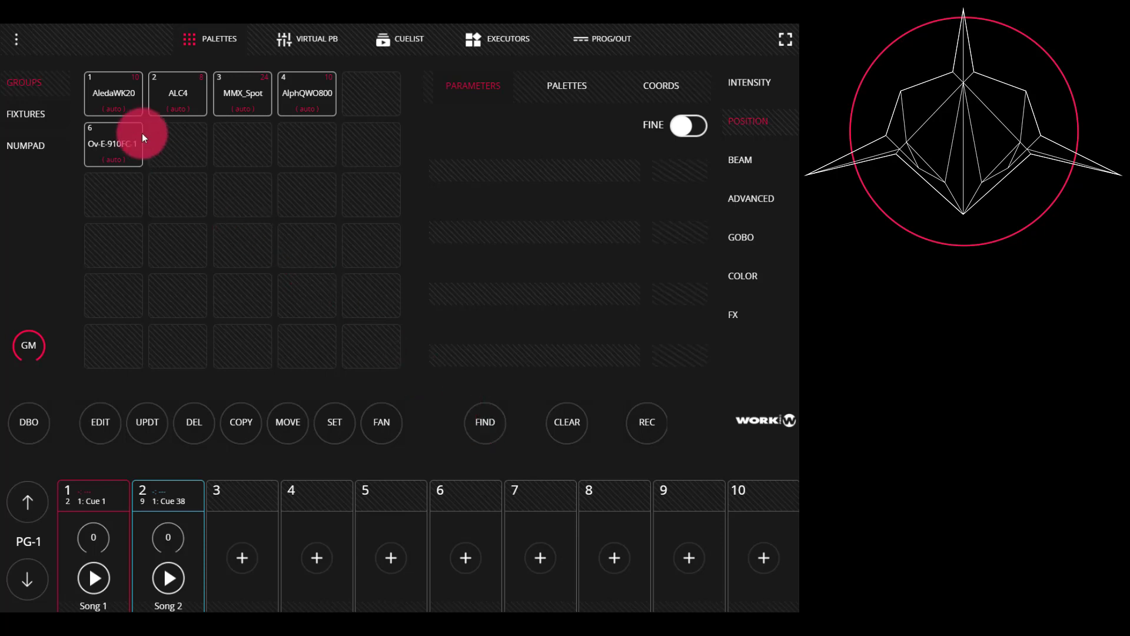
- Select the AledaWK20 group, apply Find to it and review its values in the programmer output
left_click(135, 111)
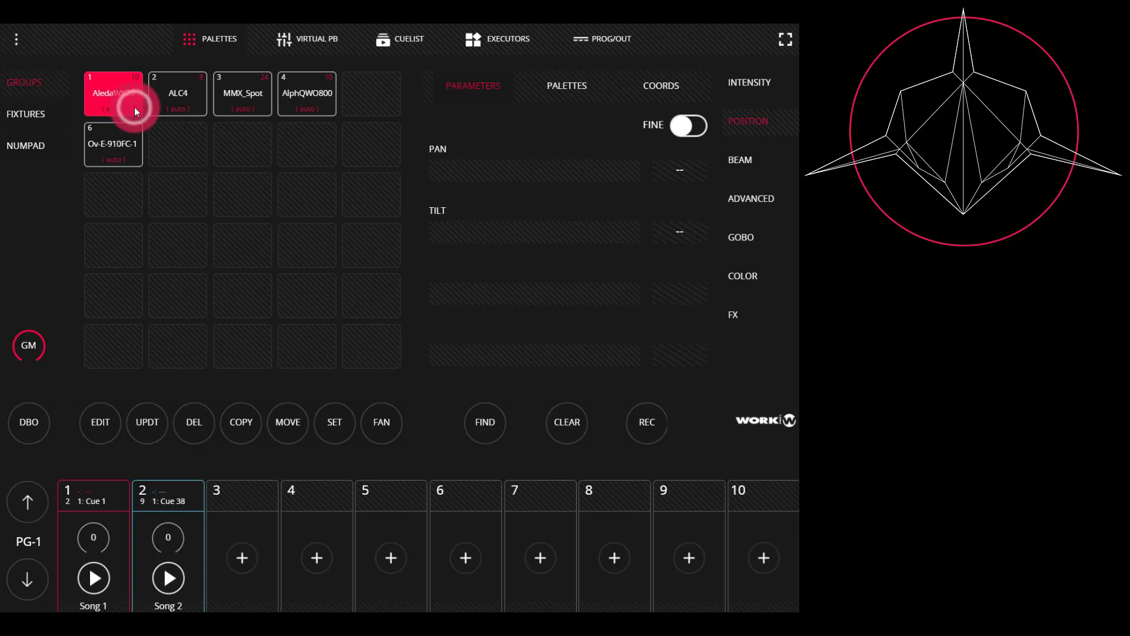
left_click(488, 429)
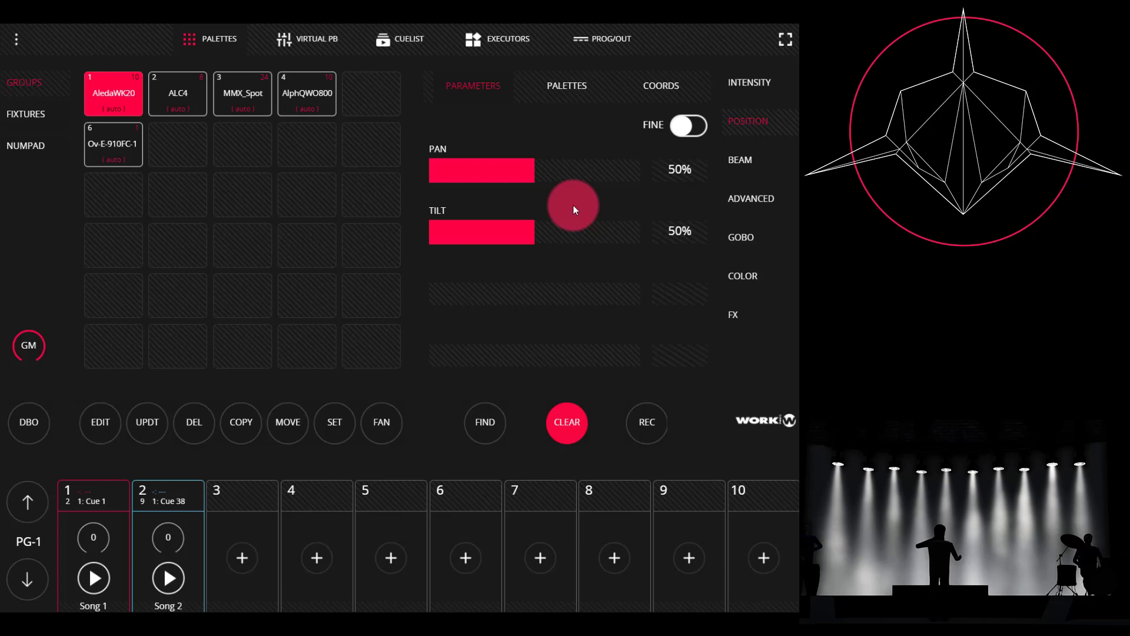
left_click(599, 38)
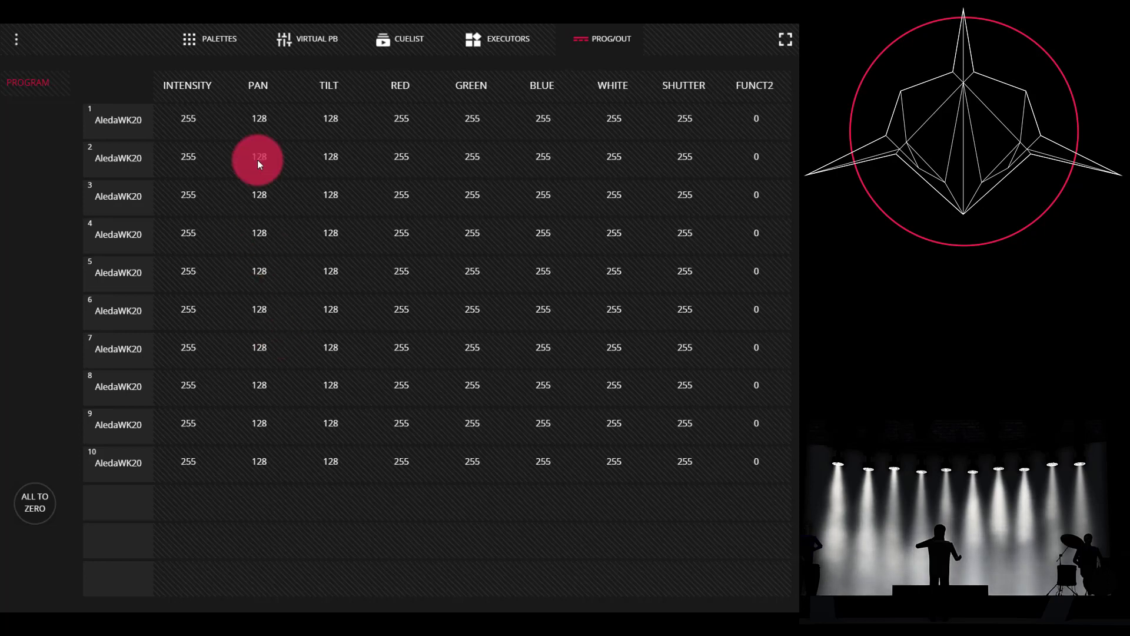
left_click(232, 37)
left_click(638, 421)
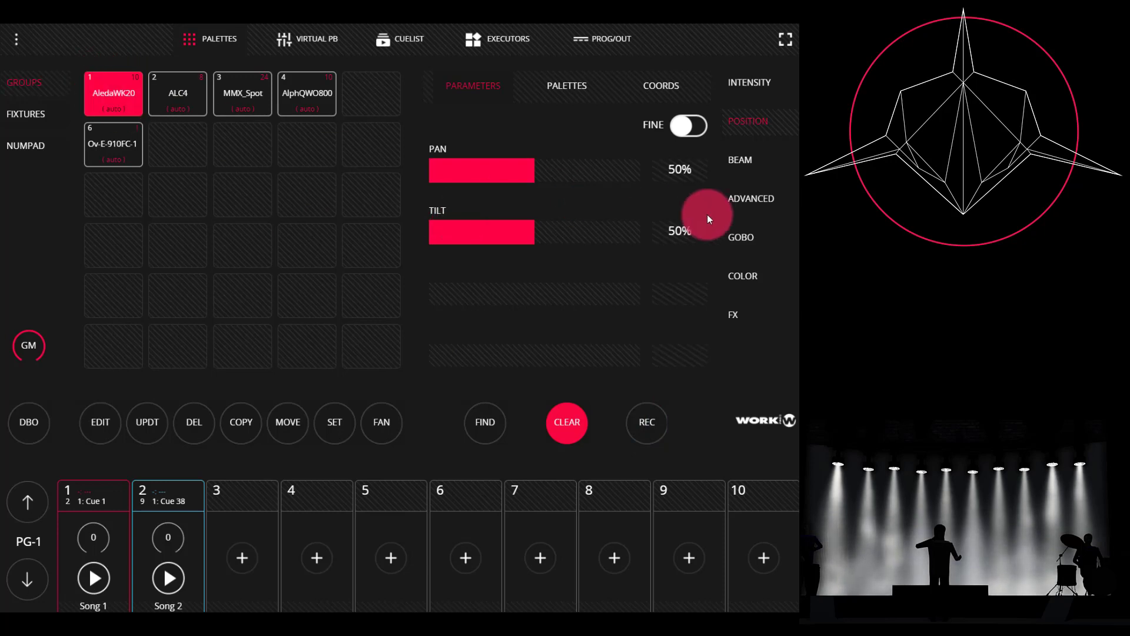
- Set the AledaWK20 group's color levels to green 28%, blue 84% and warm white 0%
left_click(752, 267)
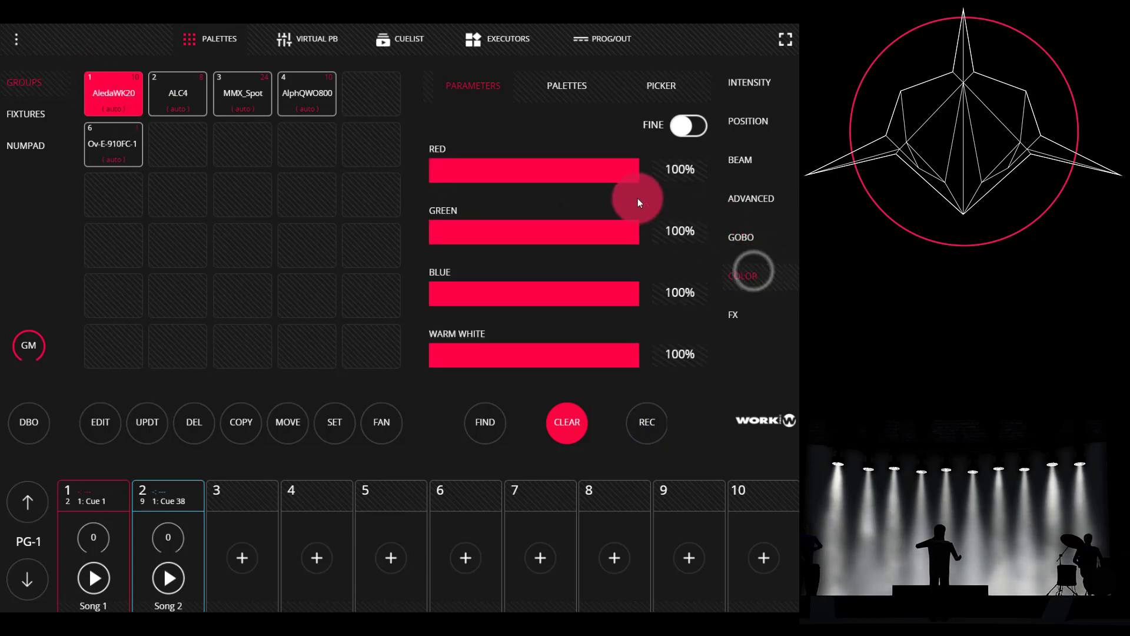
left_click_drag(628, 229, 527, 252)
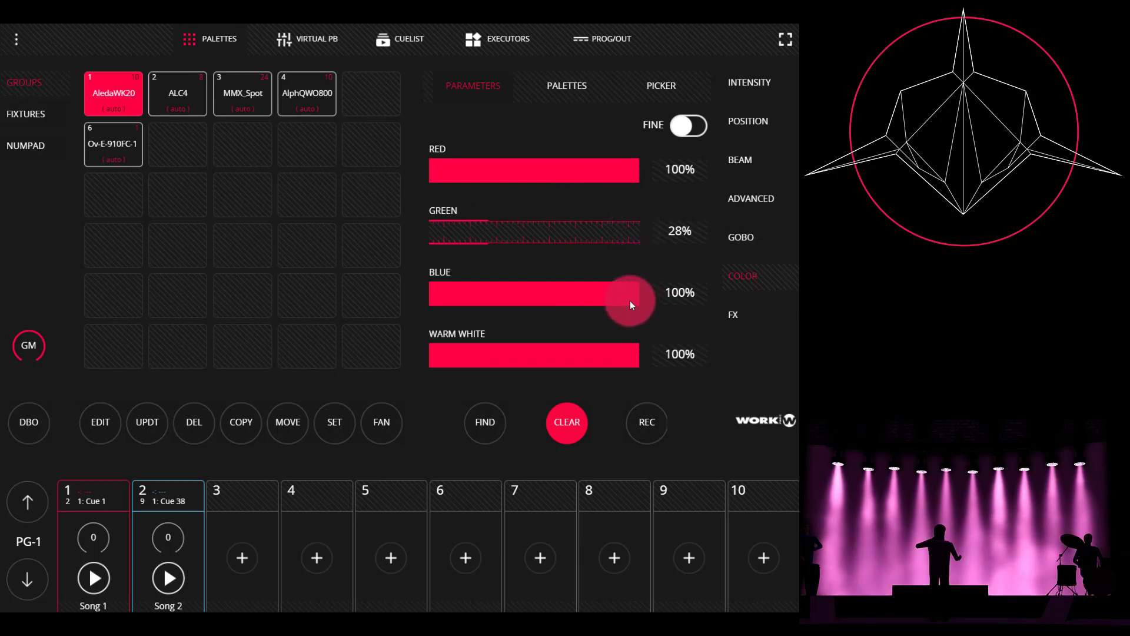
left_click_drag(630, 300, 413, 270)
left_click_drag(481, 294, 196, 350)
left_click_drag(430, 369, 403, 361)
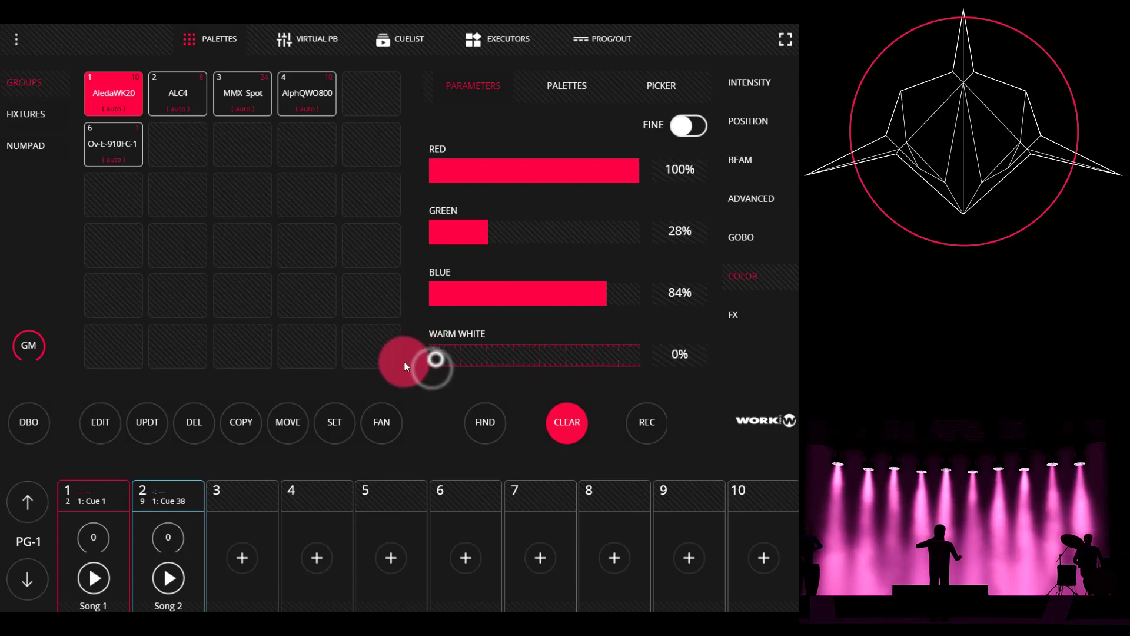
- Review the changed color values in the programmer output and clear the programmer
left_click(627, 40)
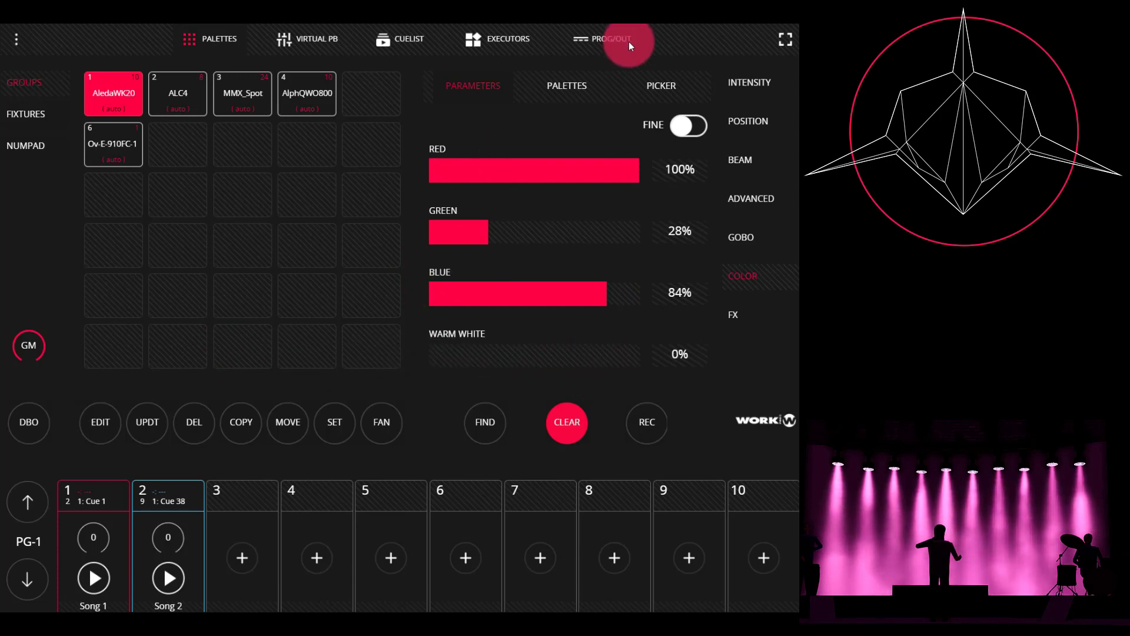
left_click(246, 100)
left_click_drag(246, 104, 213, 40)
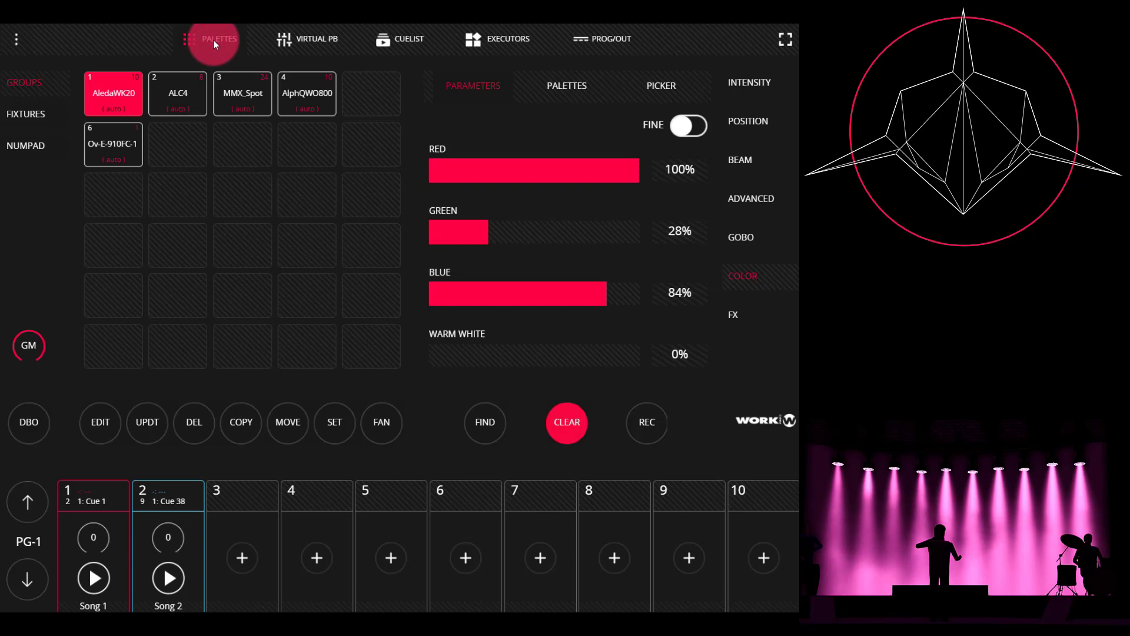
left_click_drag(290, 80, 343, 117)
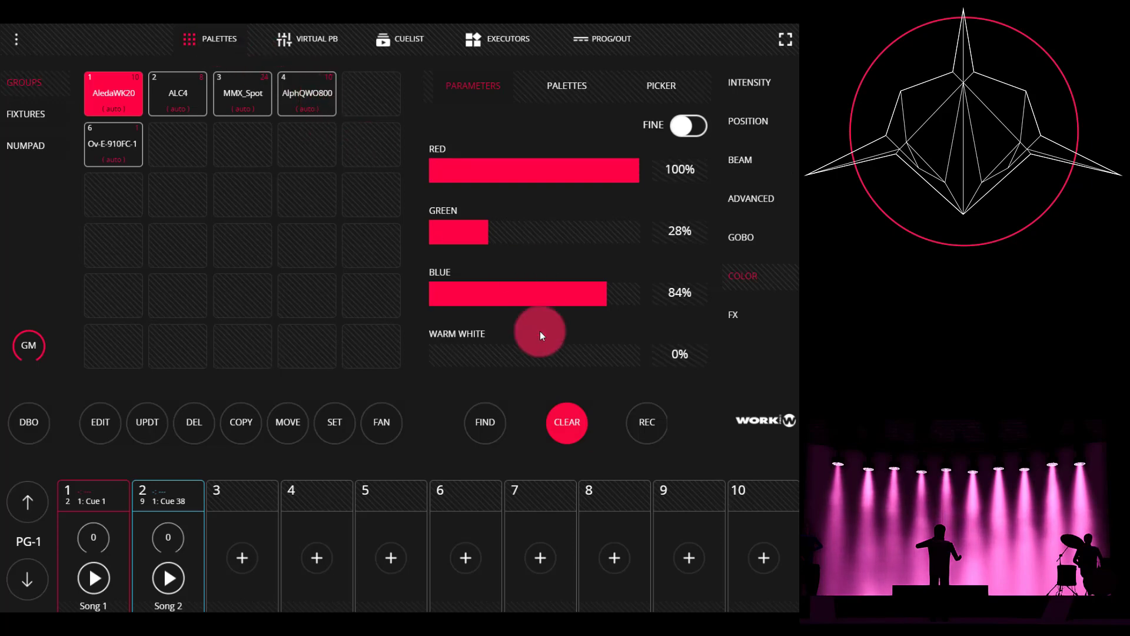
left_click(557, 418)
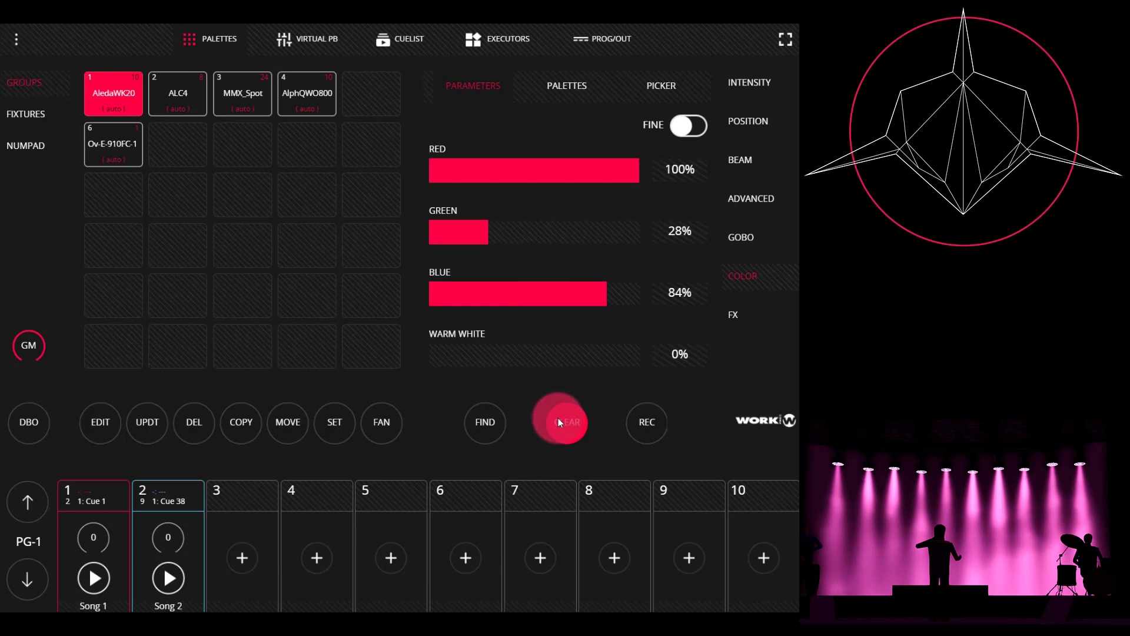
- Start Song 1 on virtual playback 1 and raise its fader to 255
left_click(82, 580)
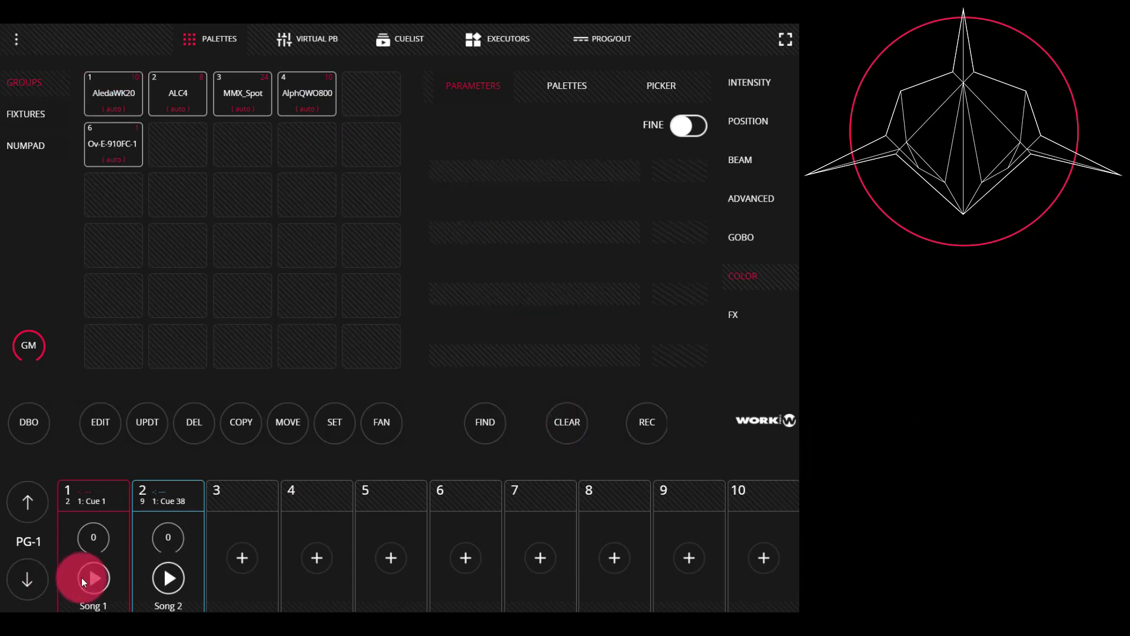
left_click(318, 47)
left_click(90, 115)
left_click_drag(93, 497, 88, 285)
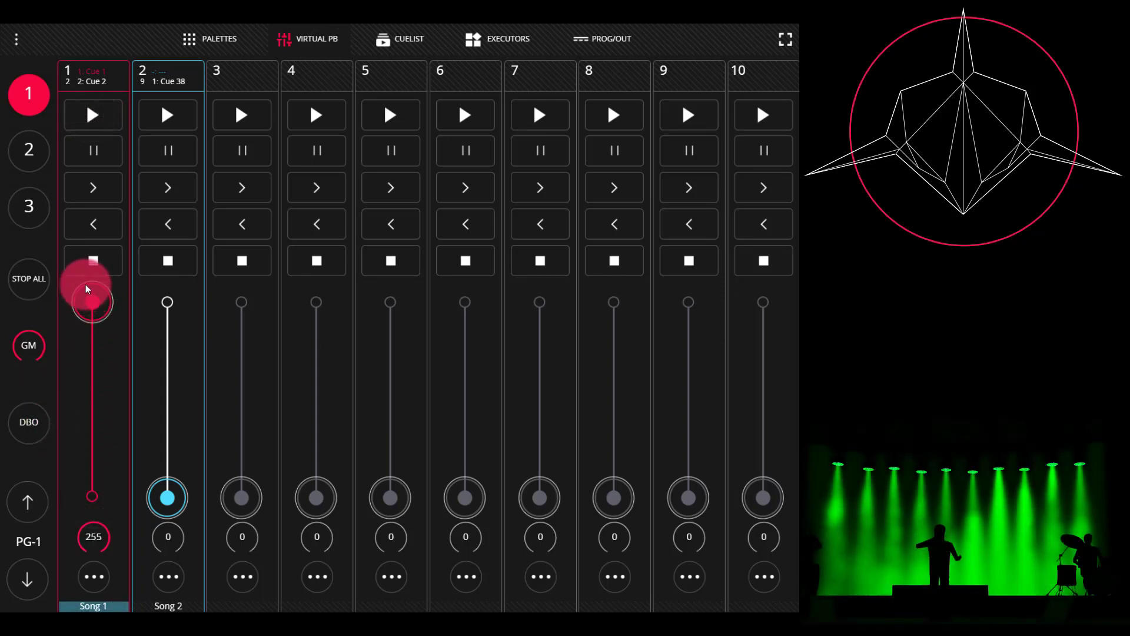
- Apply the blue #0000ff color palette to the AledaWK20 group
left_click(200, 52)
left_click(230, 171)
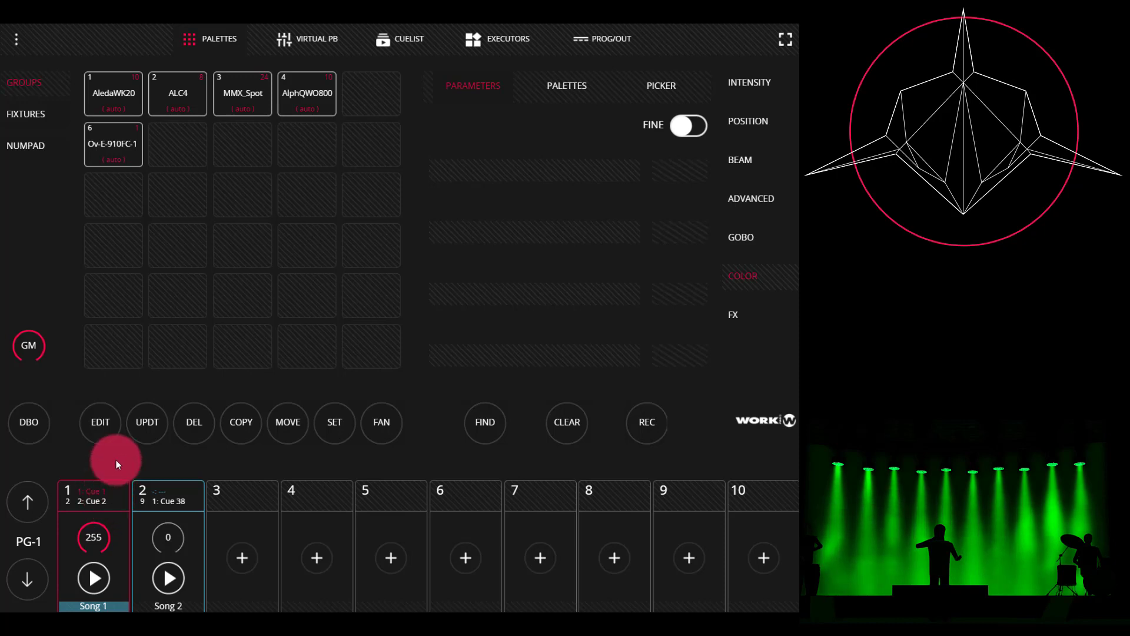
left_click(116, 99)
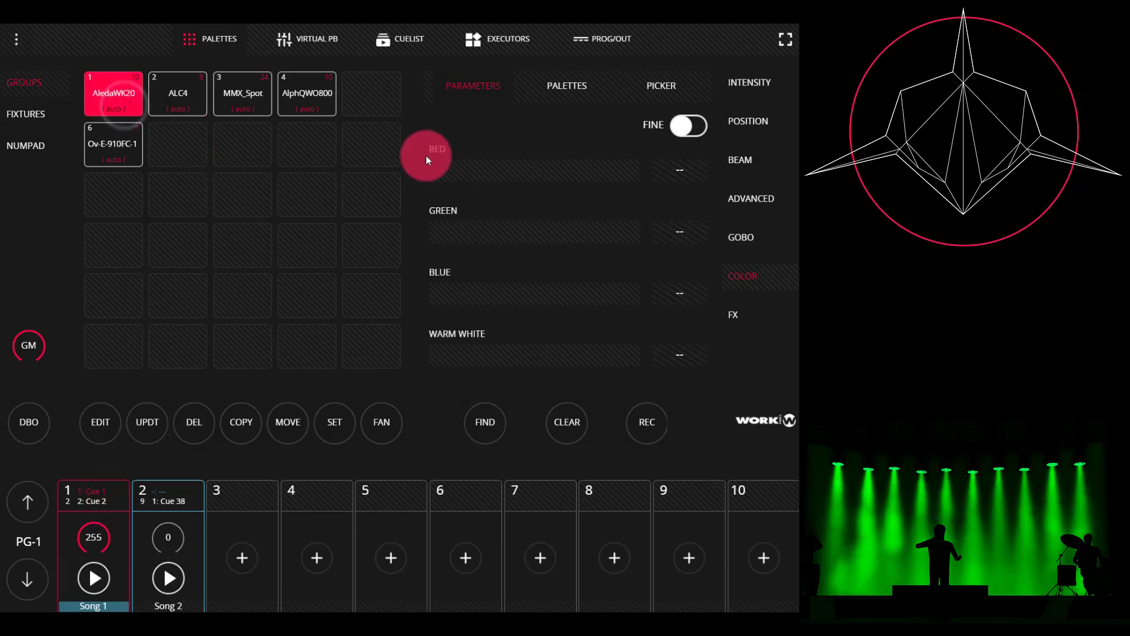
left_click(542, 87)
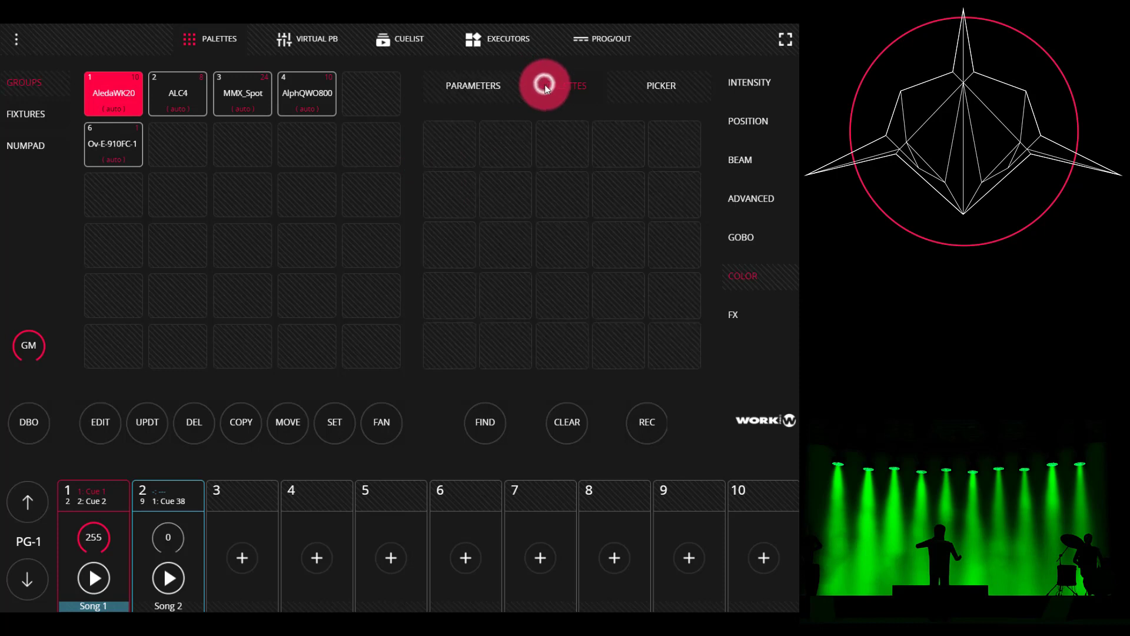
left_click(623, 150)
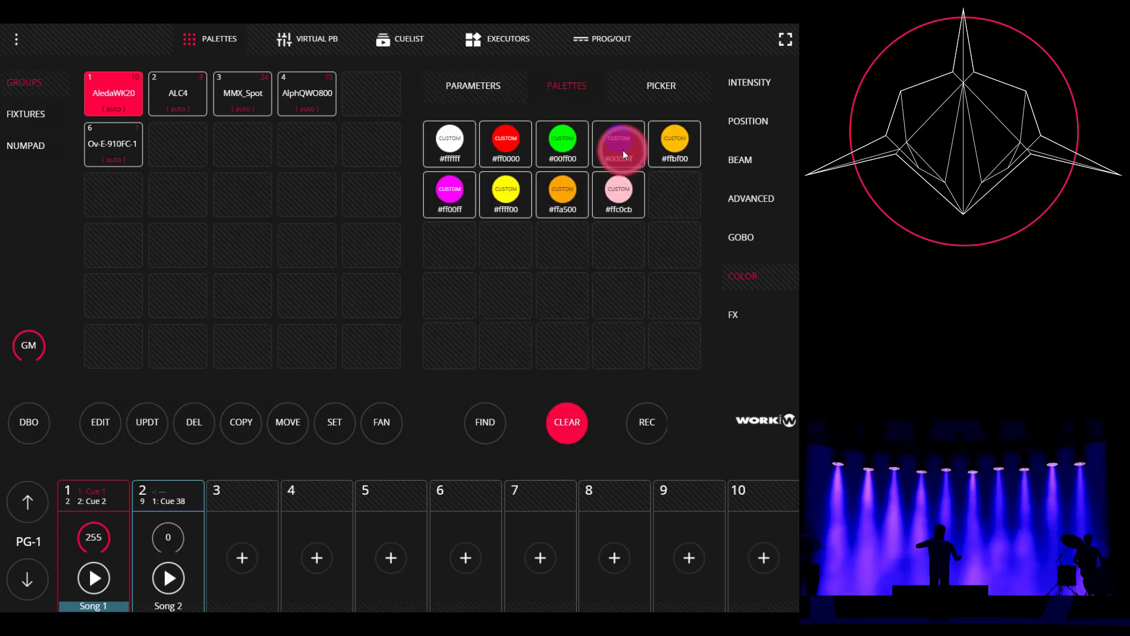
- Record the programmer's blue color as a new cuelist on playback 6
left_click(656, 424)
left_click(466, 556)
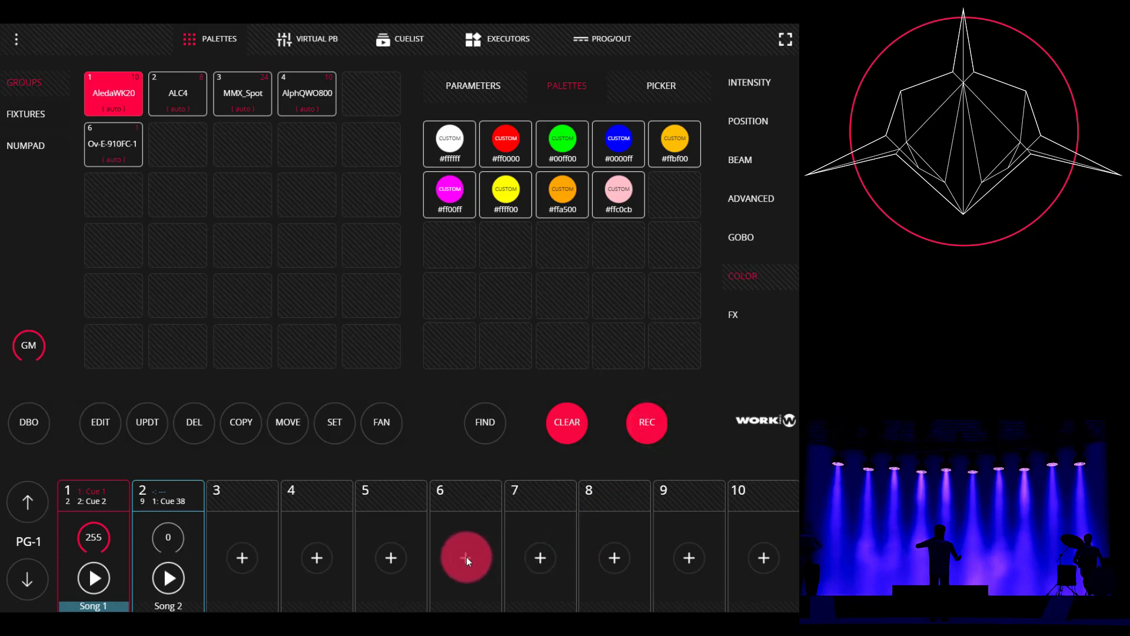
left_click(464, 576)
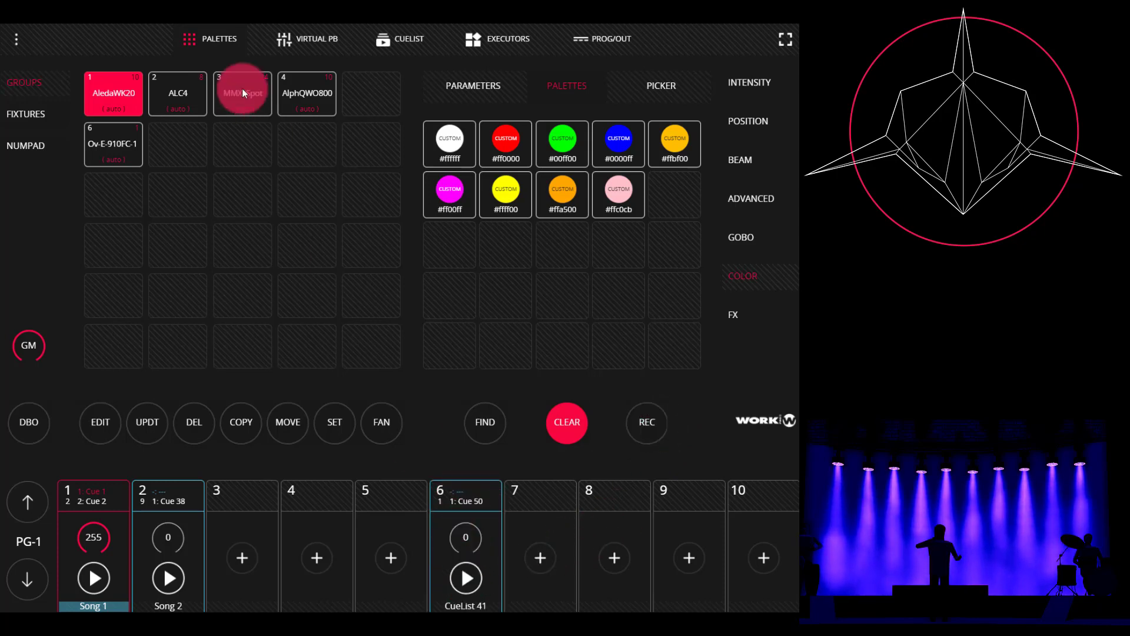
- Run the cuelist on playback 6 with its fader at 255 and clear the programmer
left_click(292, 46)
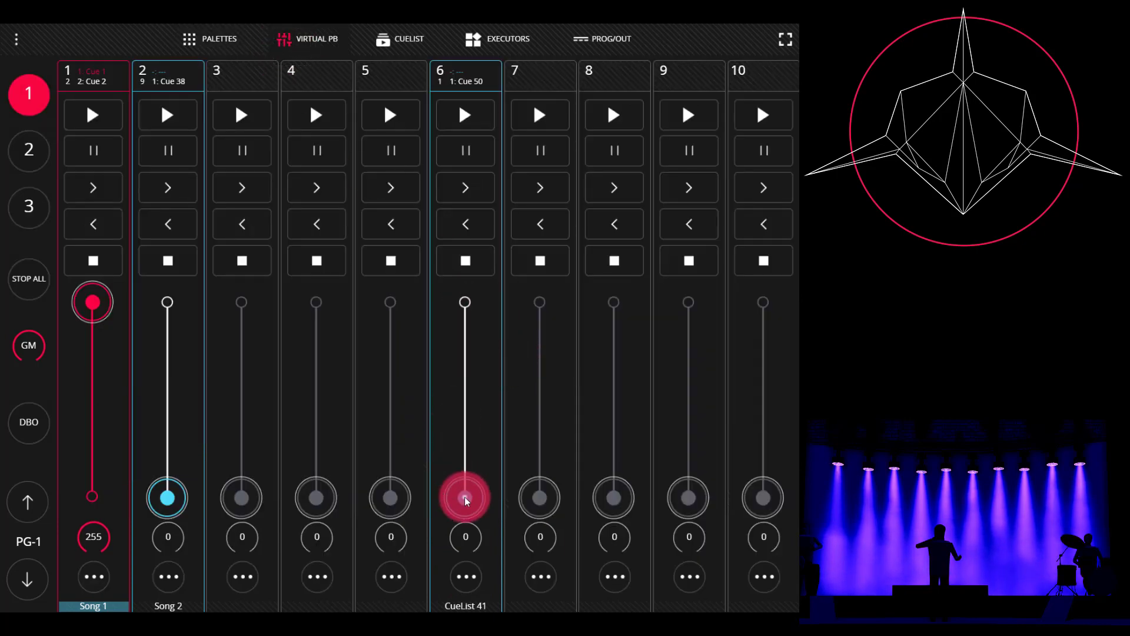
left_click_drag(465, 497, 421, 250)
left_click(444, 120)
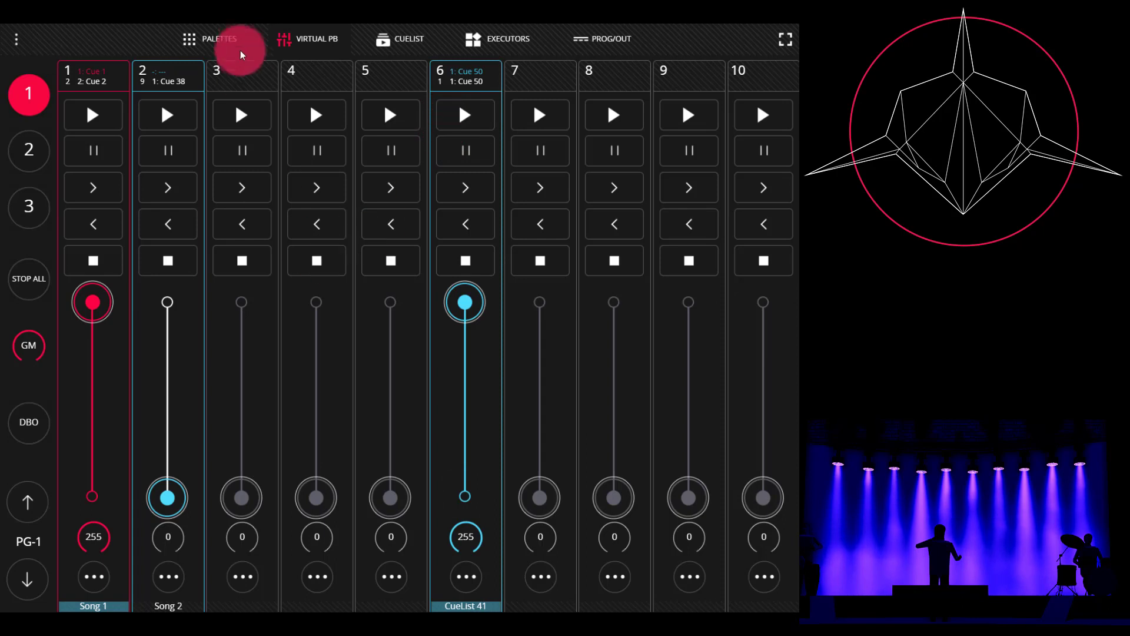
left_click(244, 33)
left_click(566, 425)
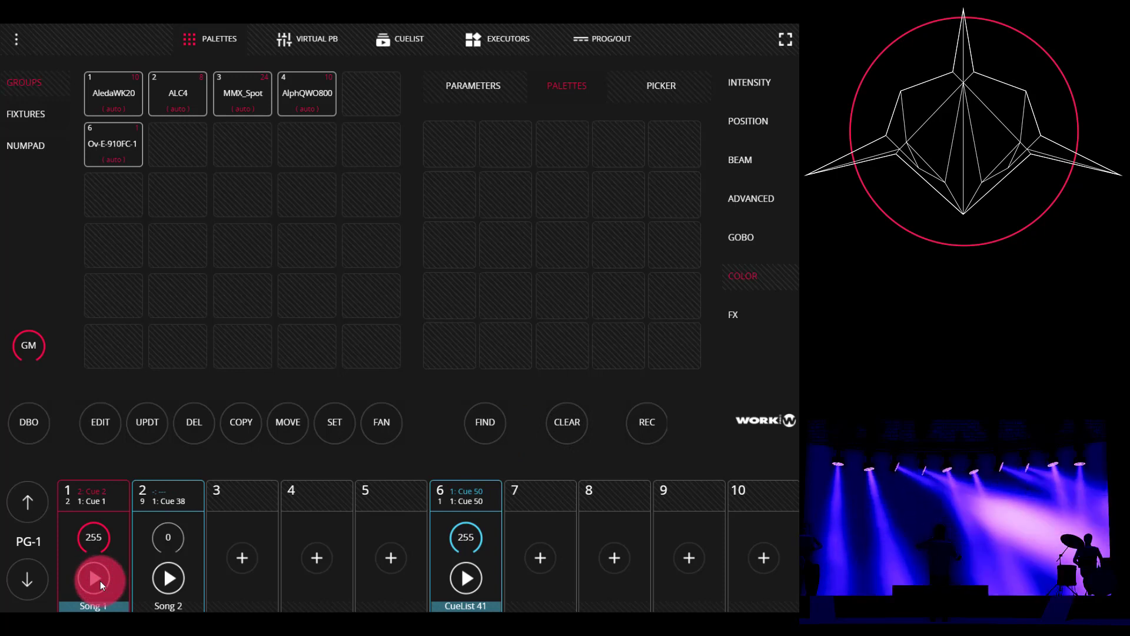
- Advance Song 2 on playback 2 to Cue 41 and trigger playback 6 again
left_click(171, 578)
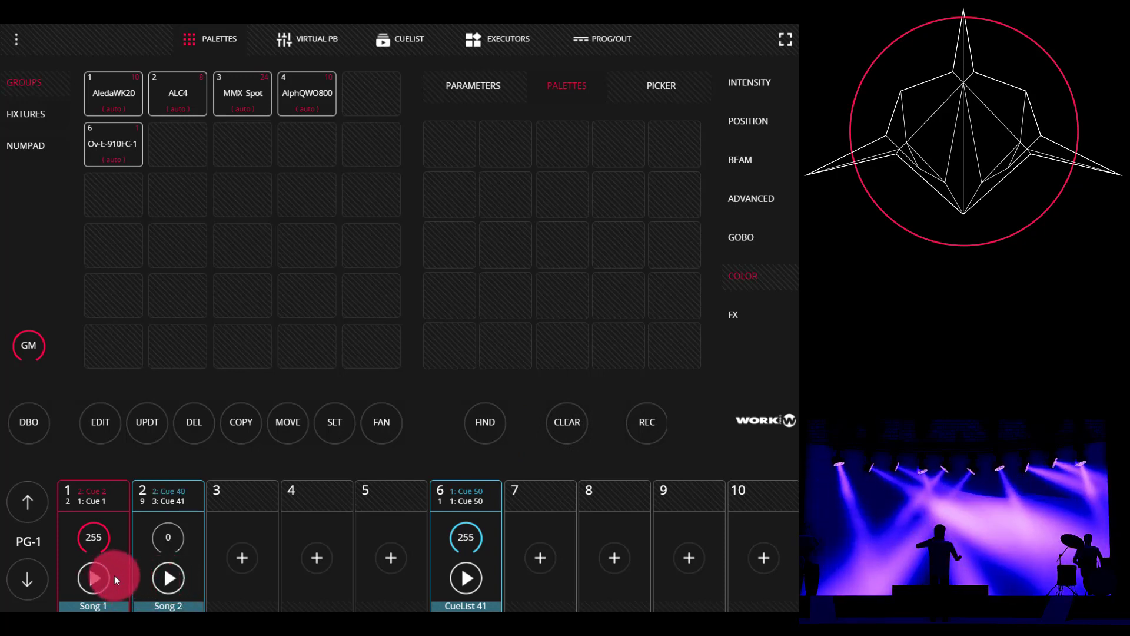
left_click(158, 579)
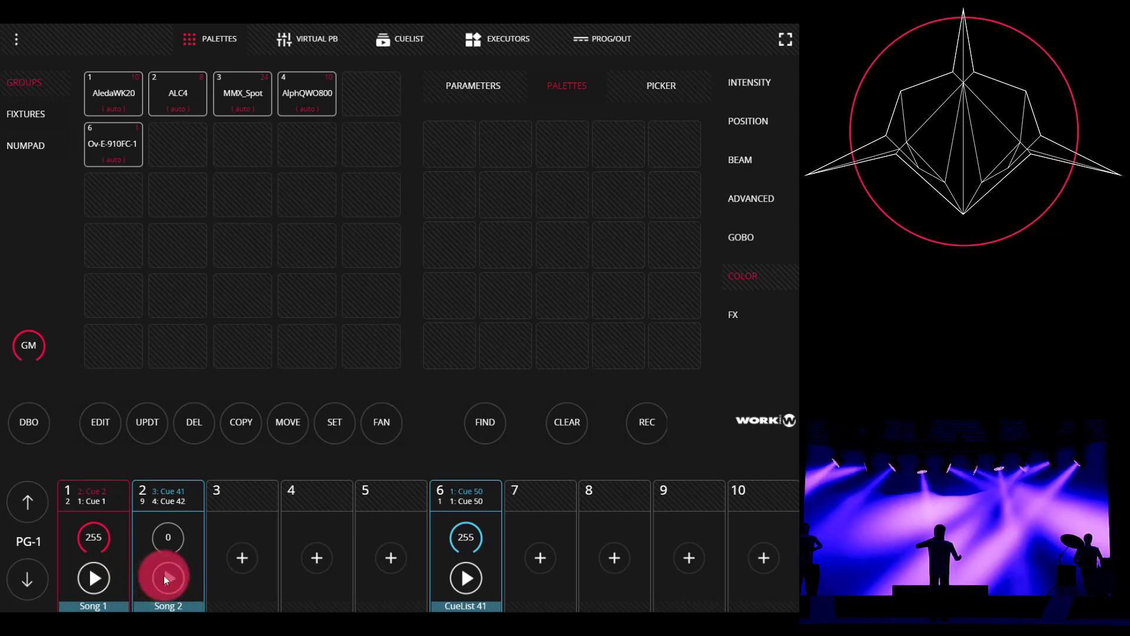
left_click(463, 589)
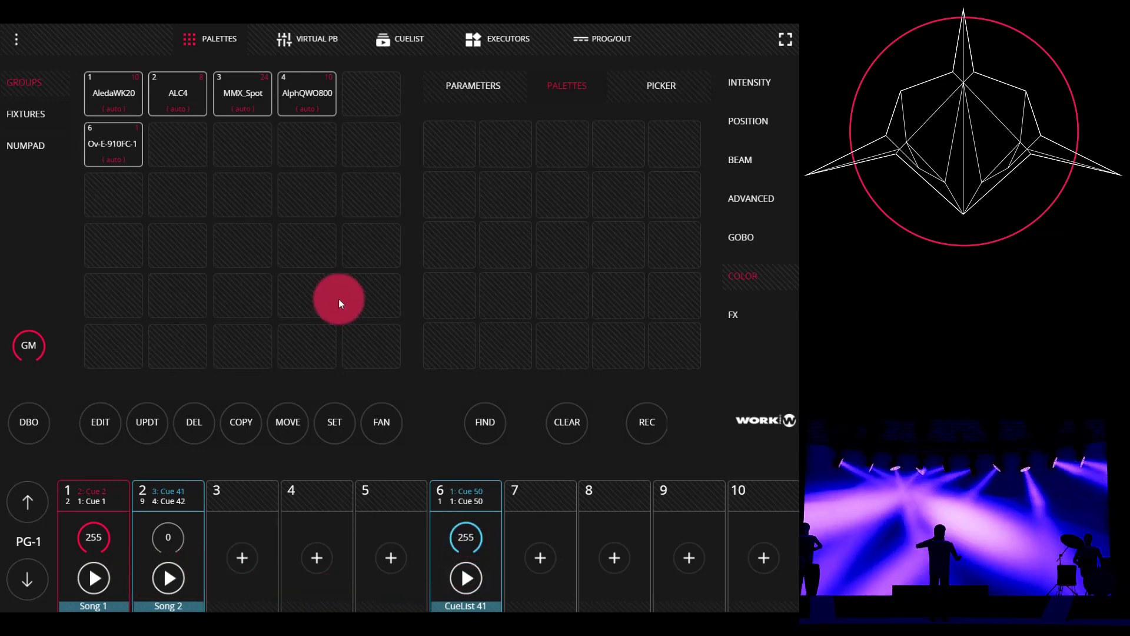
- Stop the blue override cuelist on playback 6, replay it briefly and stop it again
left_click(307, 39)
left_click(454, 270)
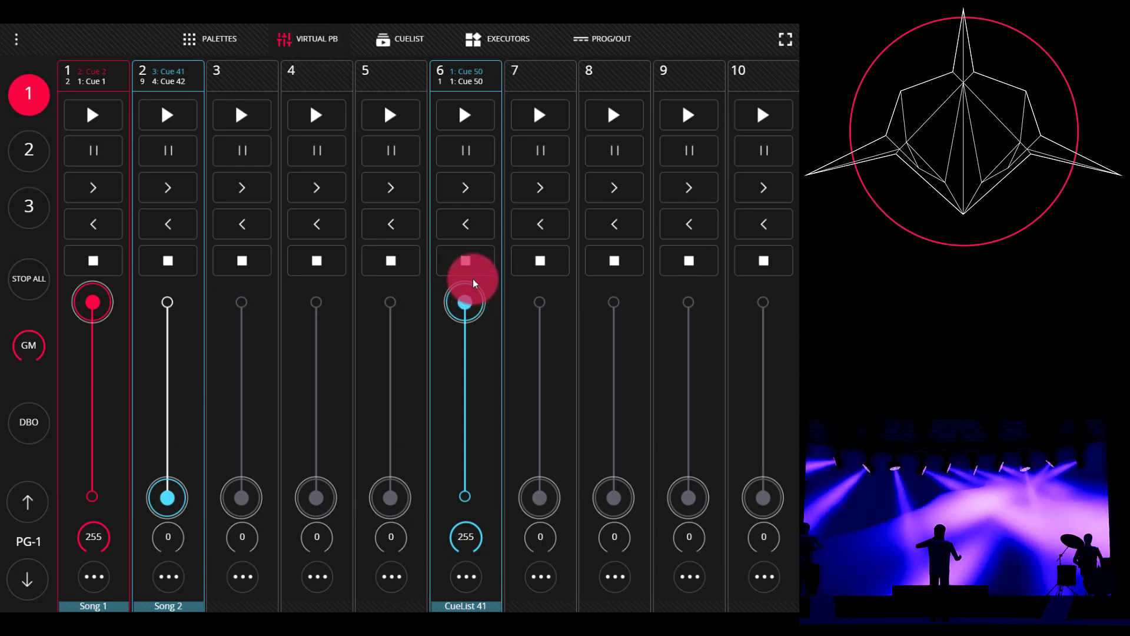
left_click(471, 262)
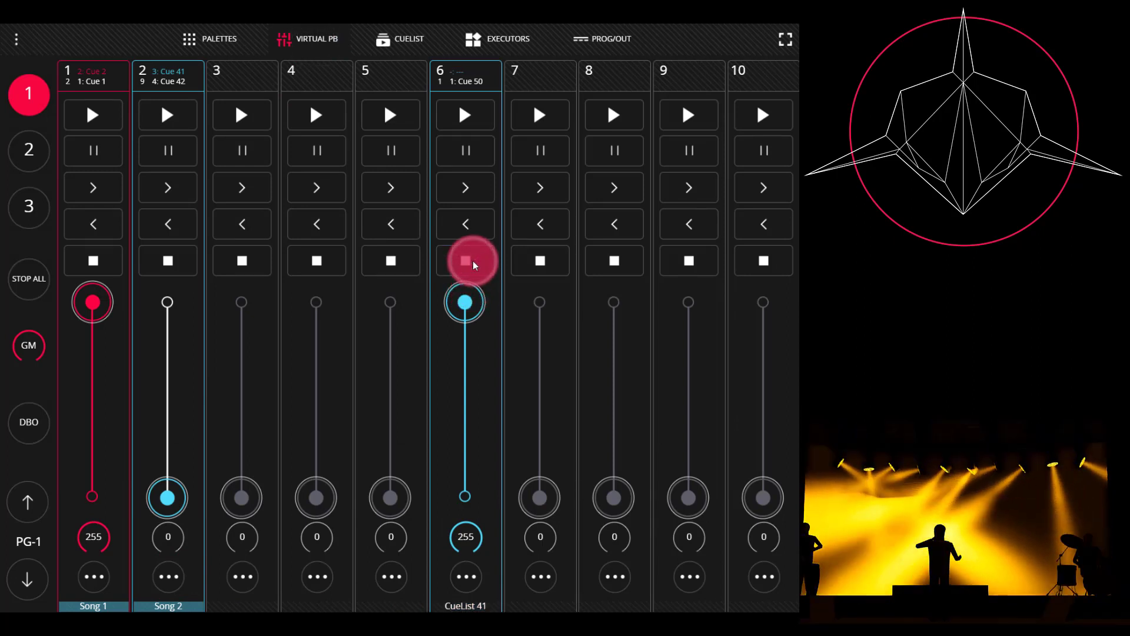
left_click(462, 117)
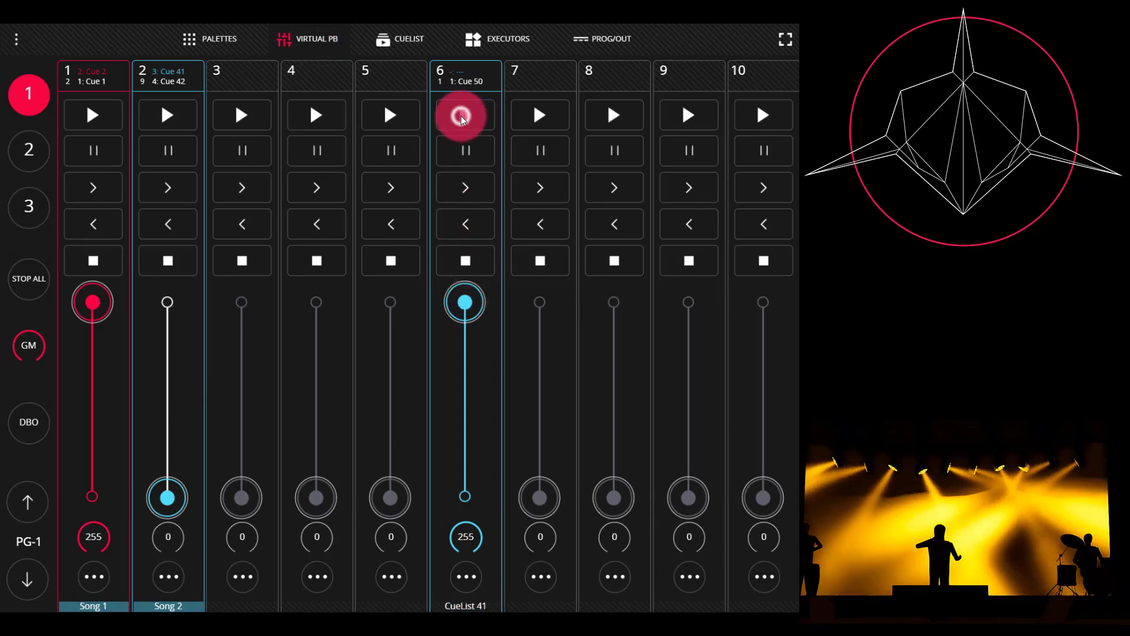
left_click(470, 272)
- Stop Song 1 on virtual playback 1 and return to the palettes view
left_click(230, 38)
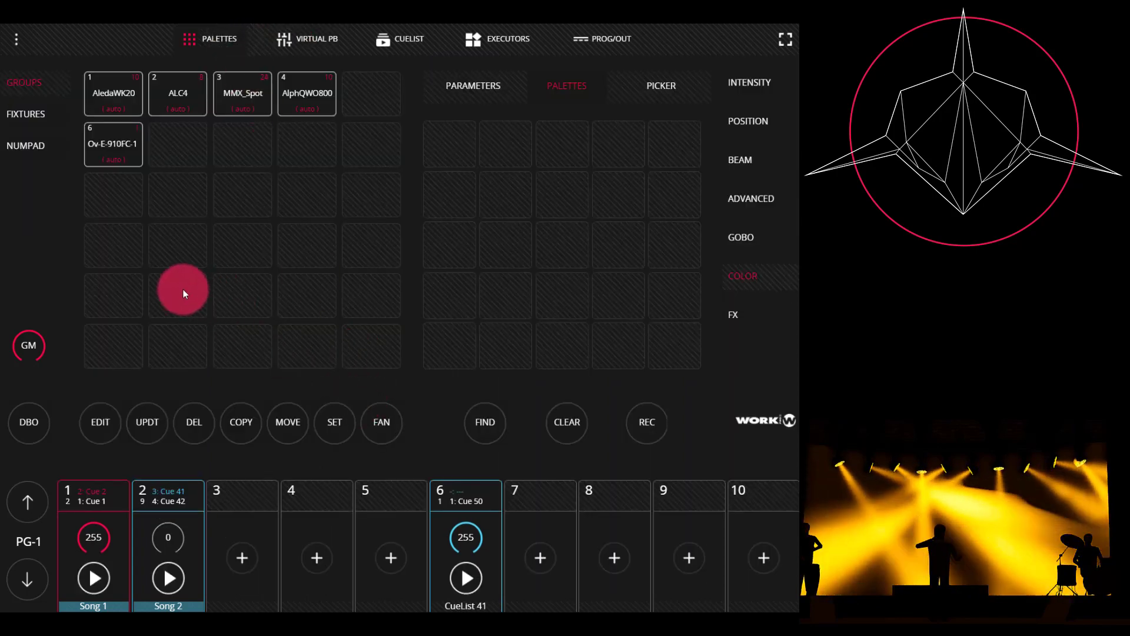
left_click(288, 37)
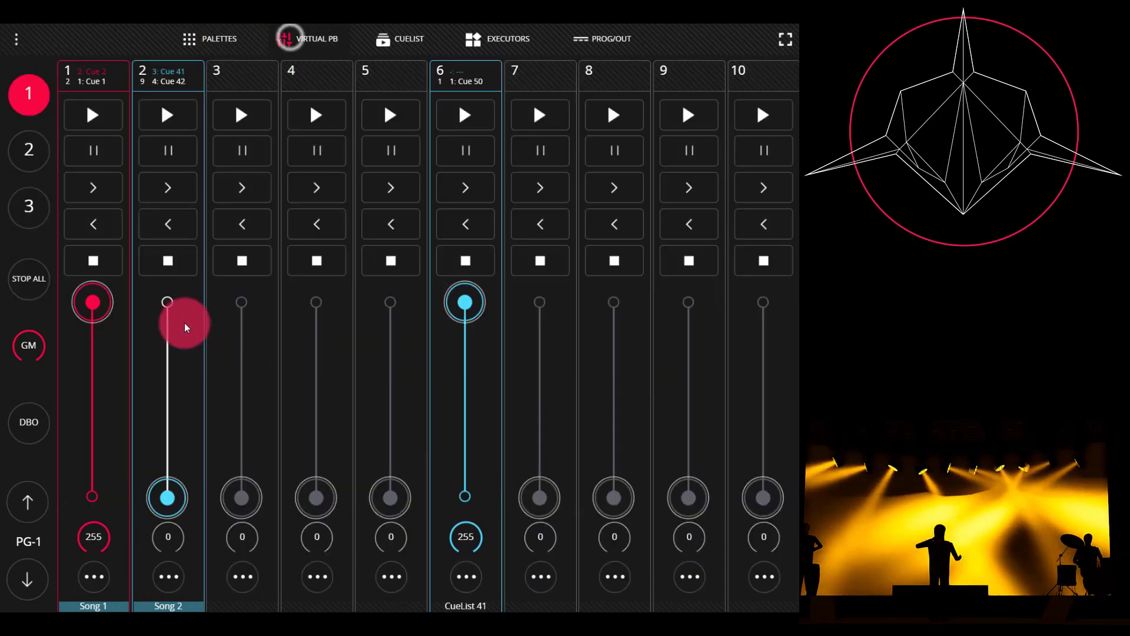
left_click(95, 262)
left_click(213, 38)
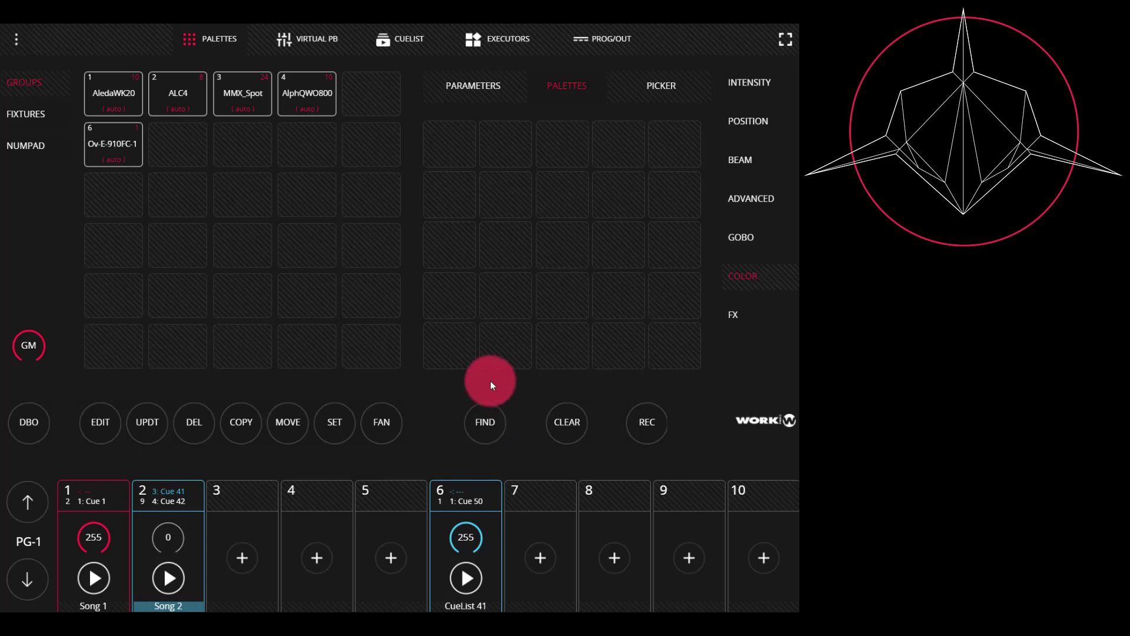
- Apply Find to the AledaWK20 group and examine its channel values in the programmer output
left_click(114, 91)
left_click(482, 424)
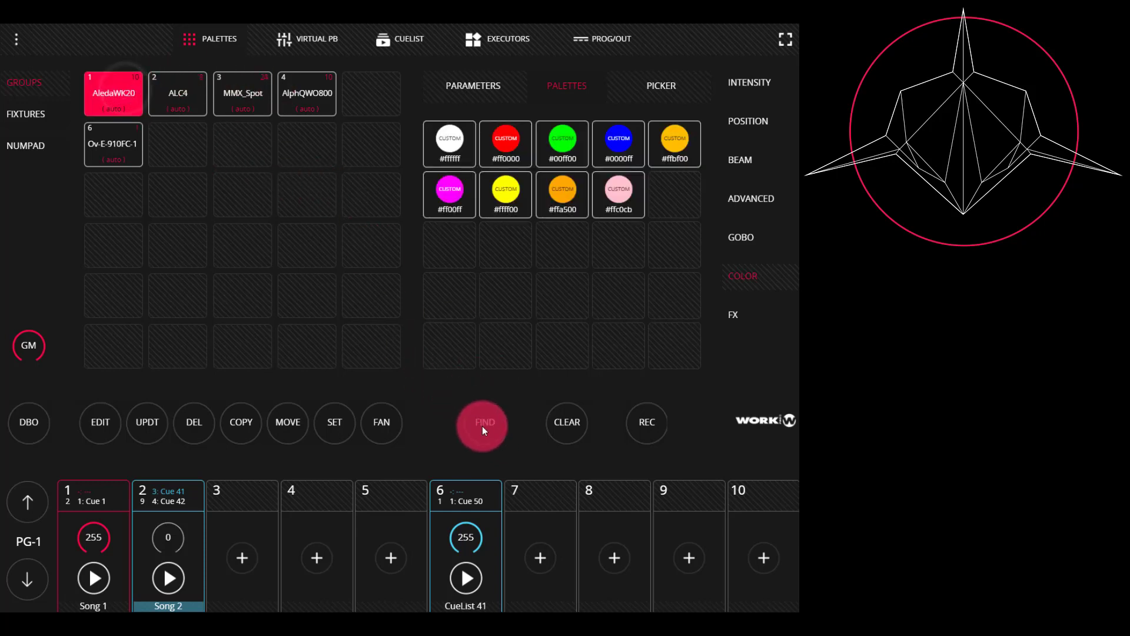
left_click(447, 82)
left_click(610, 40)
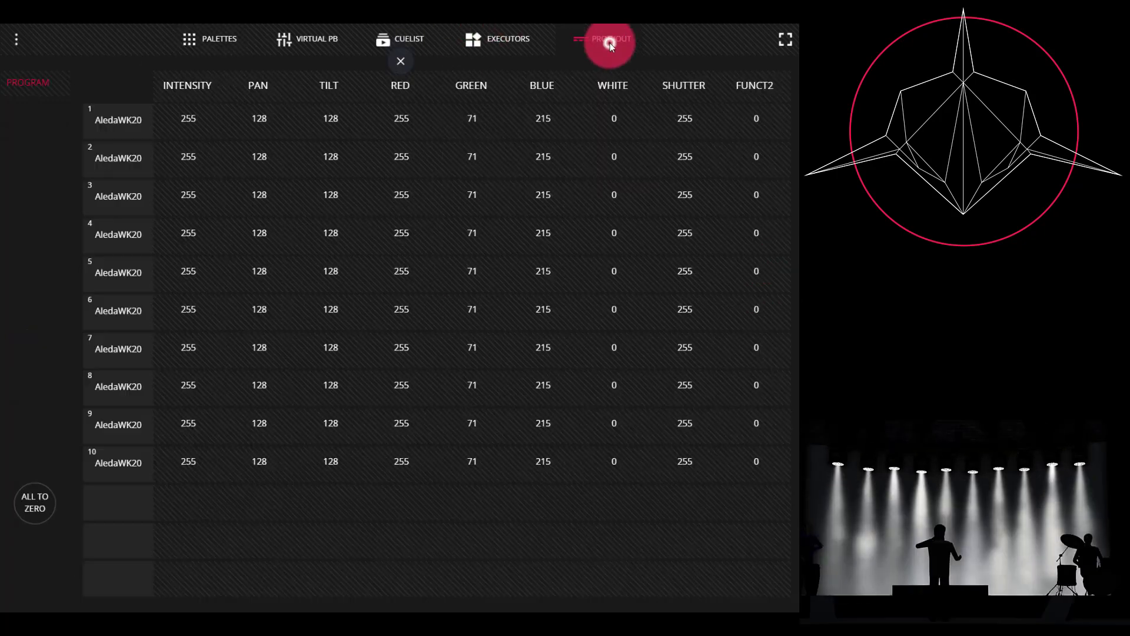
left_click(187, 122)
left_click_drag(188, 123, 211, 115)
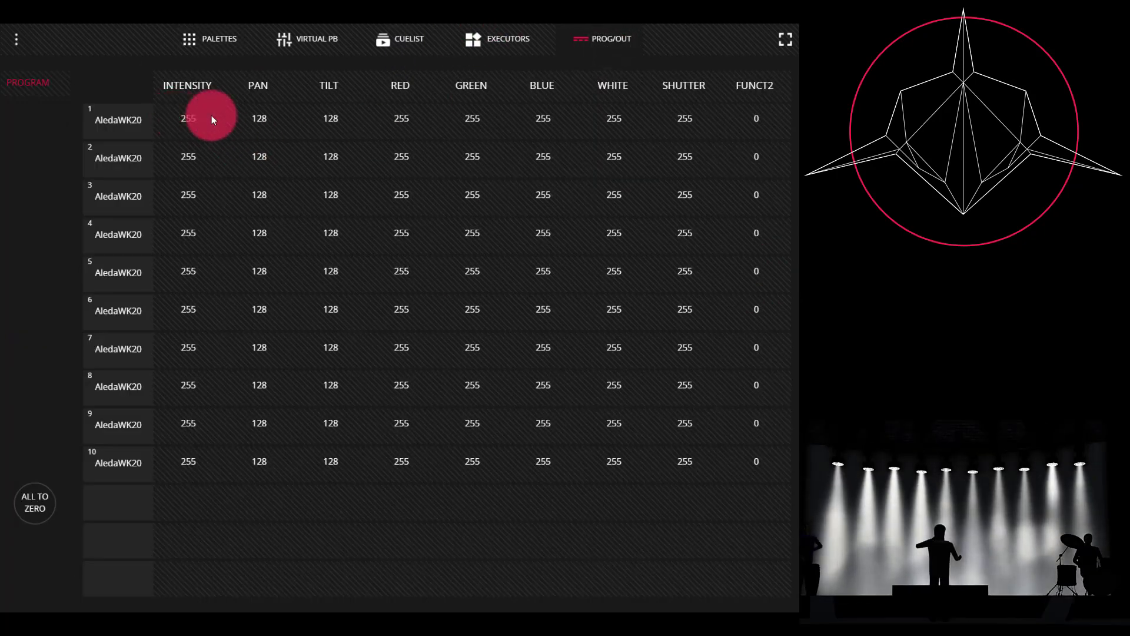